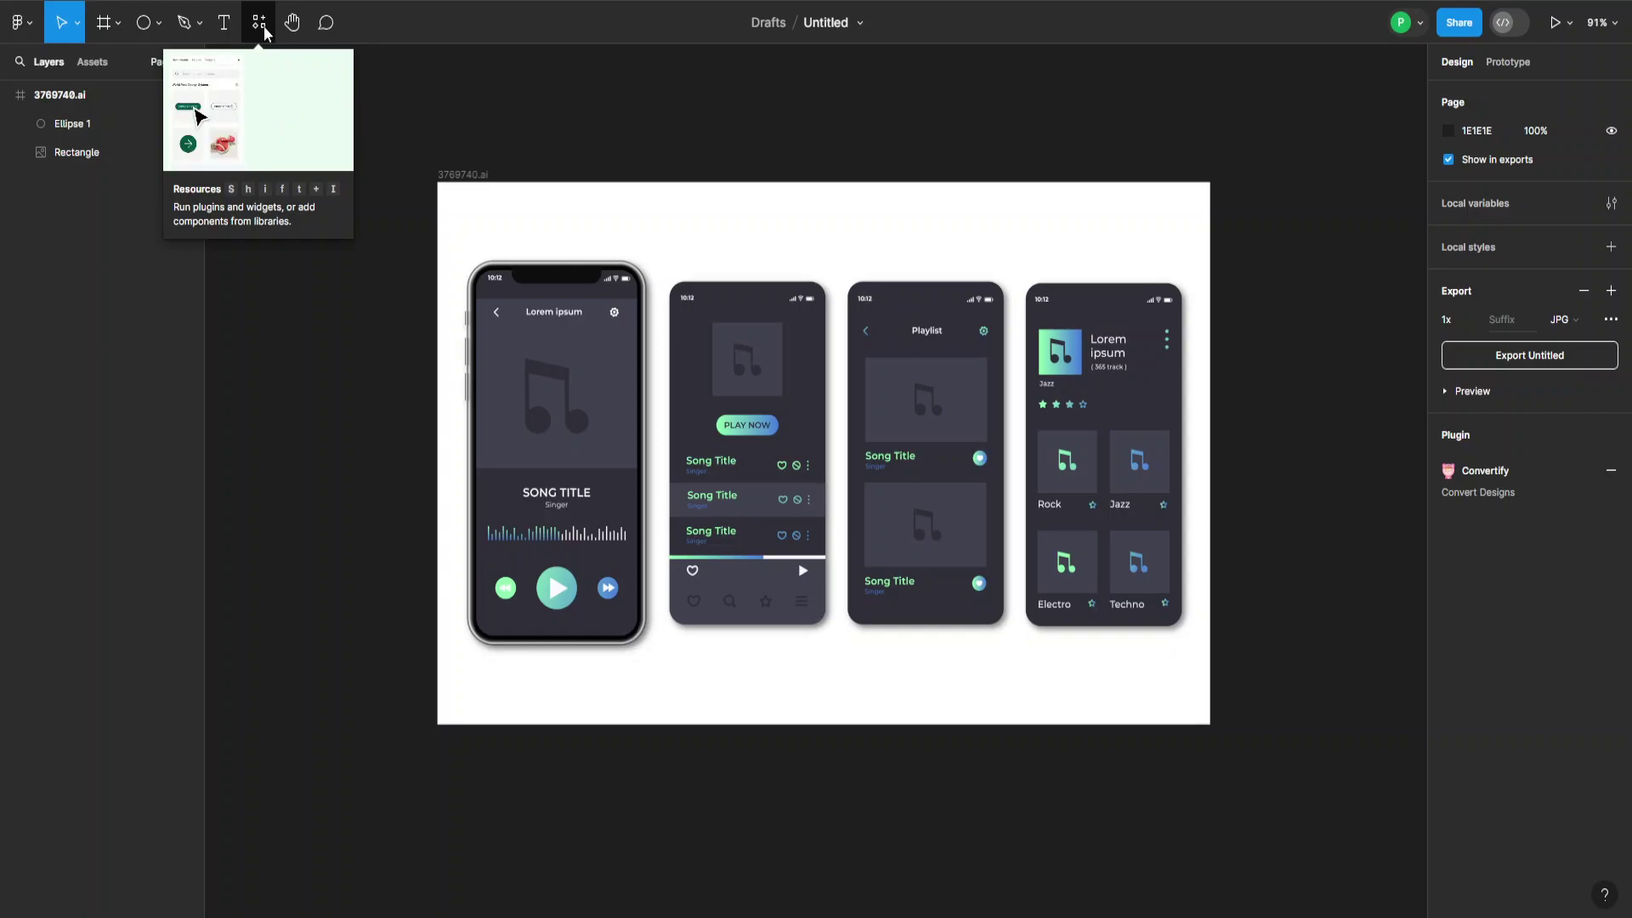
# Launch Punchcut Audio Player from the Resources plugins list and nudge its window right.
pyautogui.click(263, 26)
pyautogui.click(311, 60)
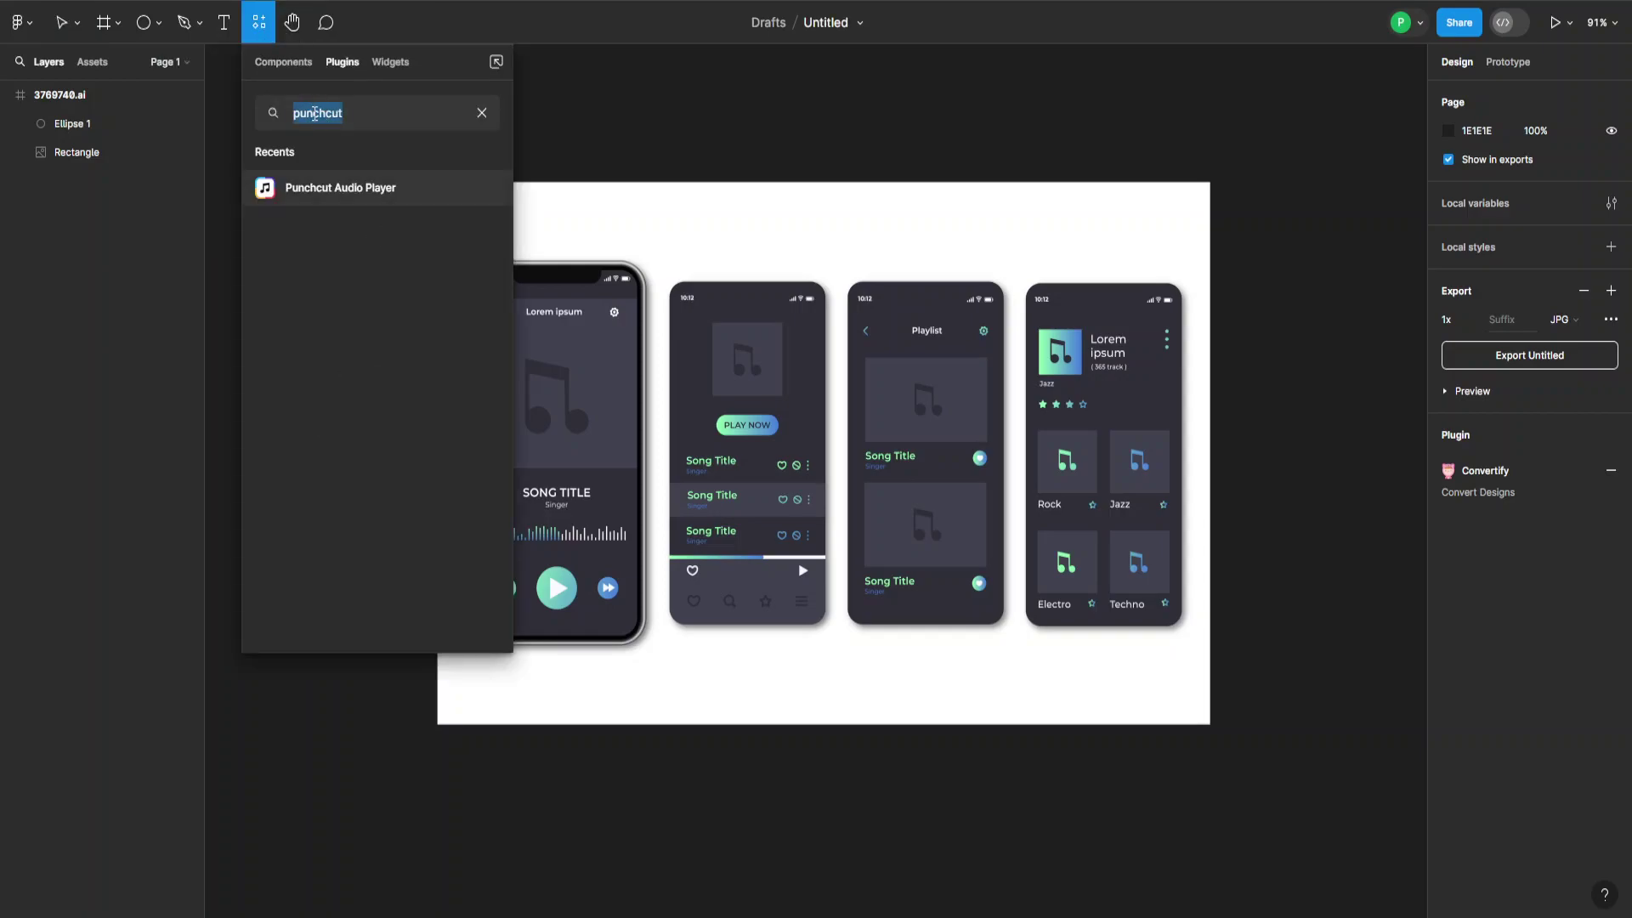
pyautogui.moveTo(341, 188)
pyautogui.click(360, 191)
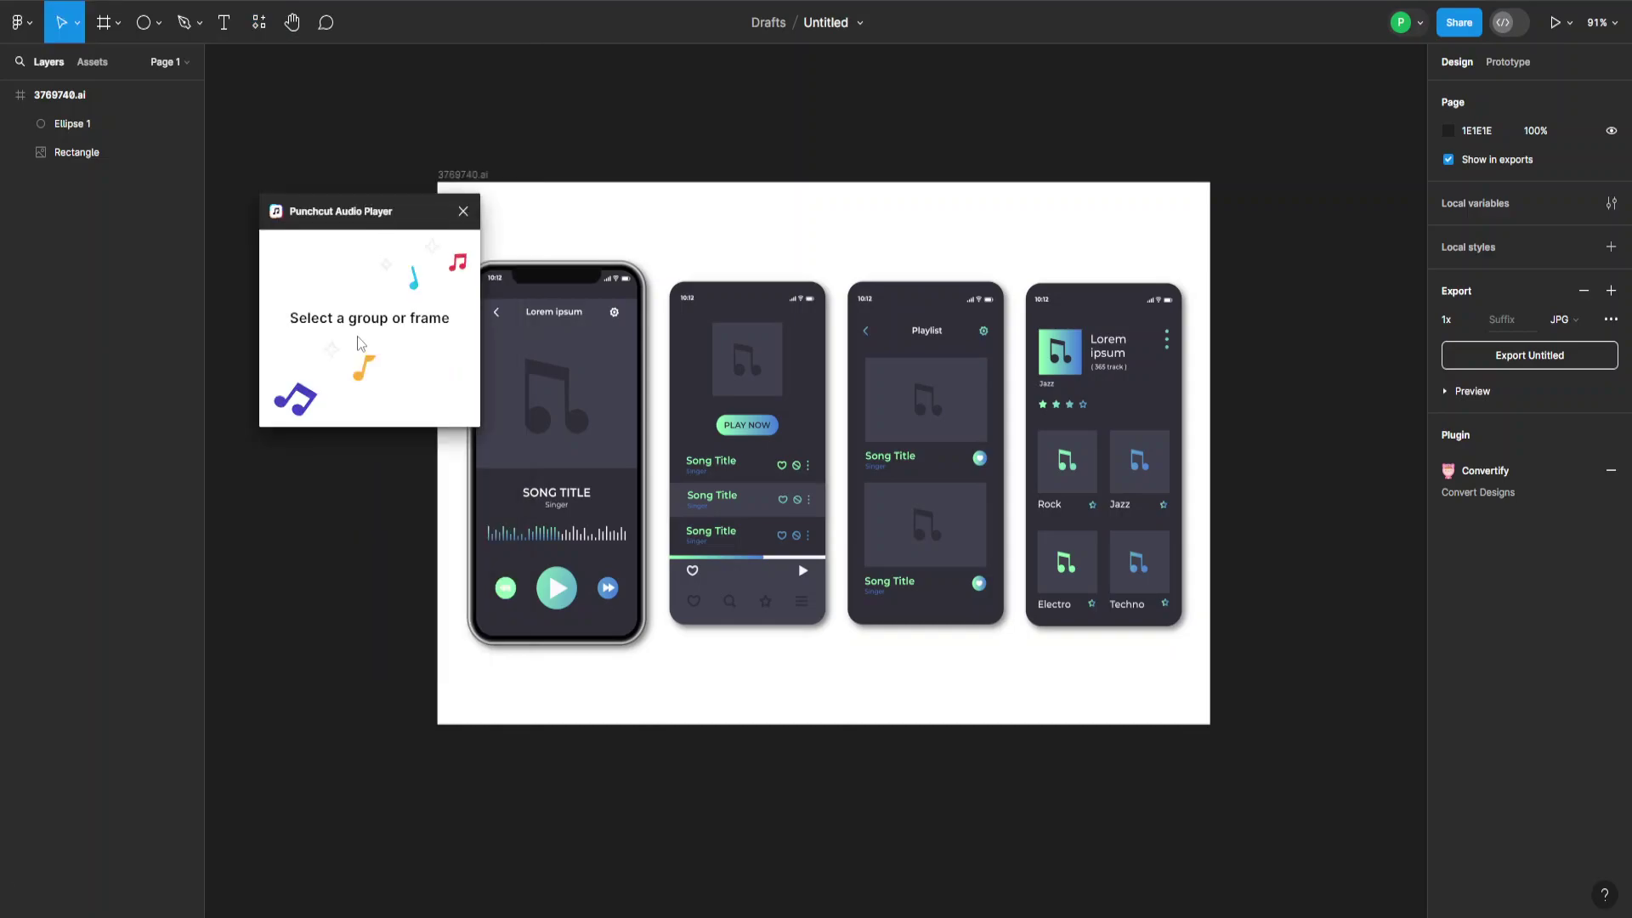
pyautogui.moveTo(374, 215)
pyautogui.mouseDown()
pyautogui.moveTo(417, 220)
pyautogui.moveTo(375, 239)
pyautogui.mouseUp()
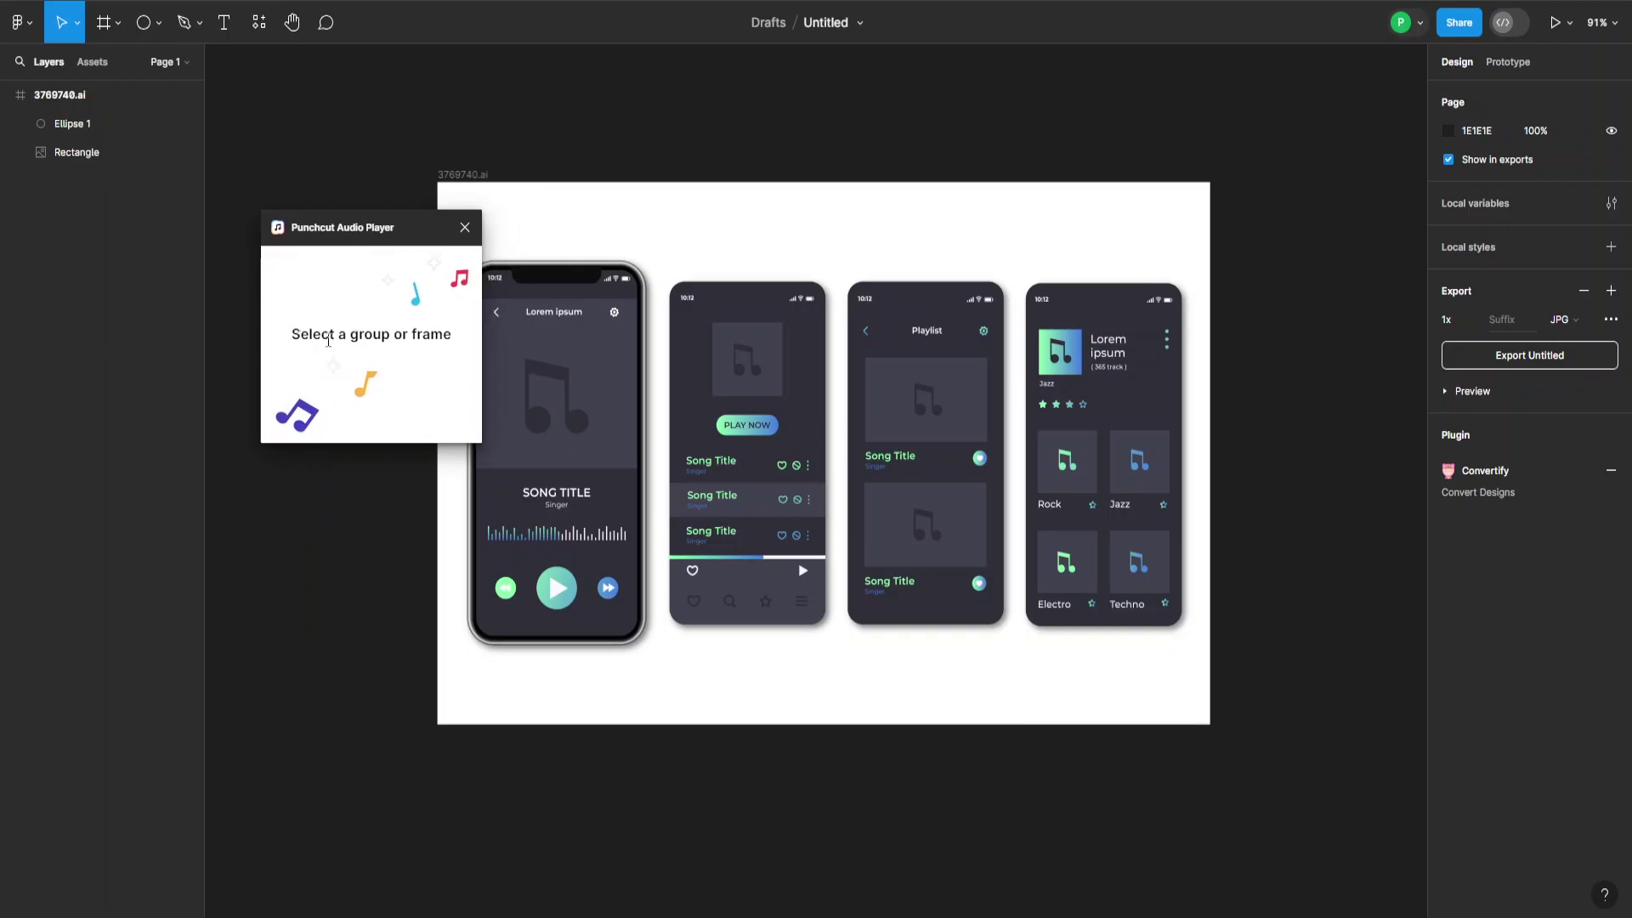
# Select the 3769740.ai frame and pick the Click sound, after briefly trying Custom.
pyautogui.click(462, 175)
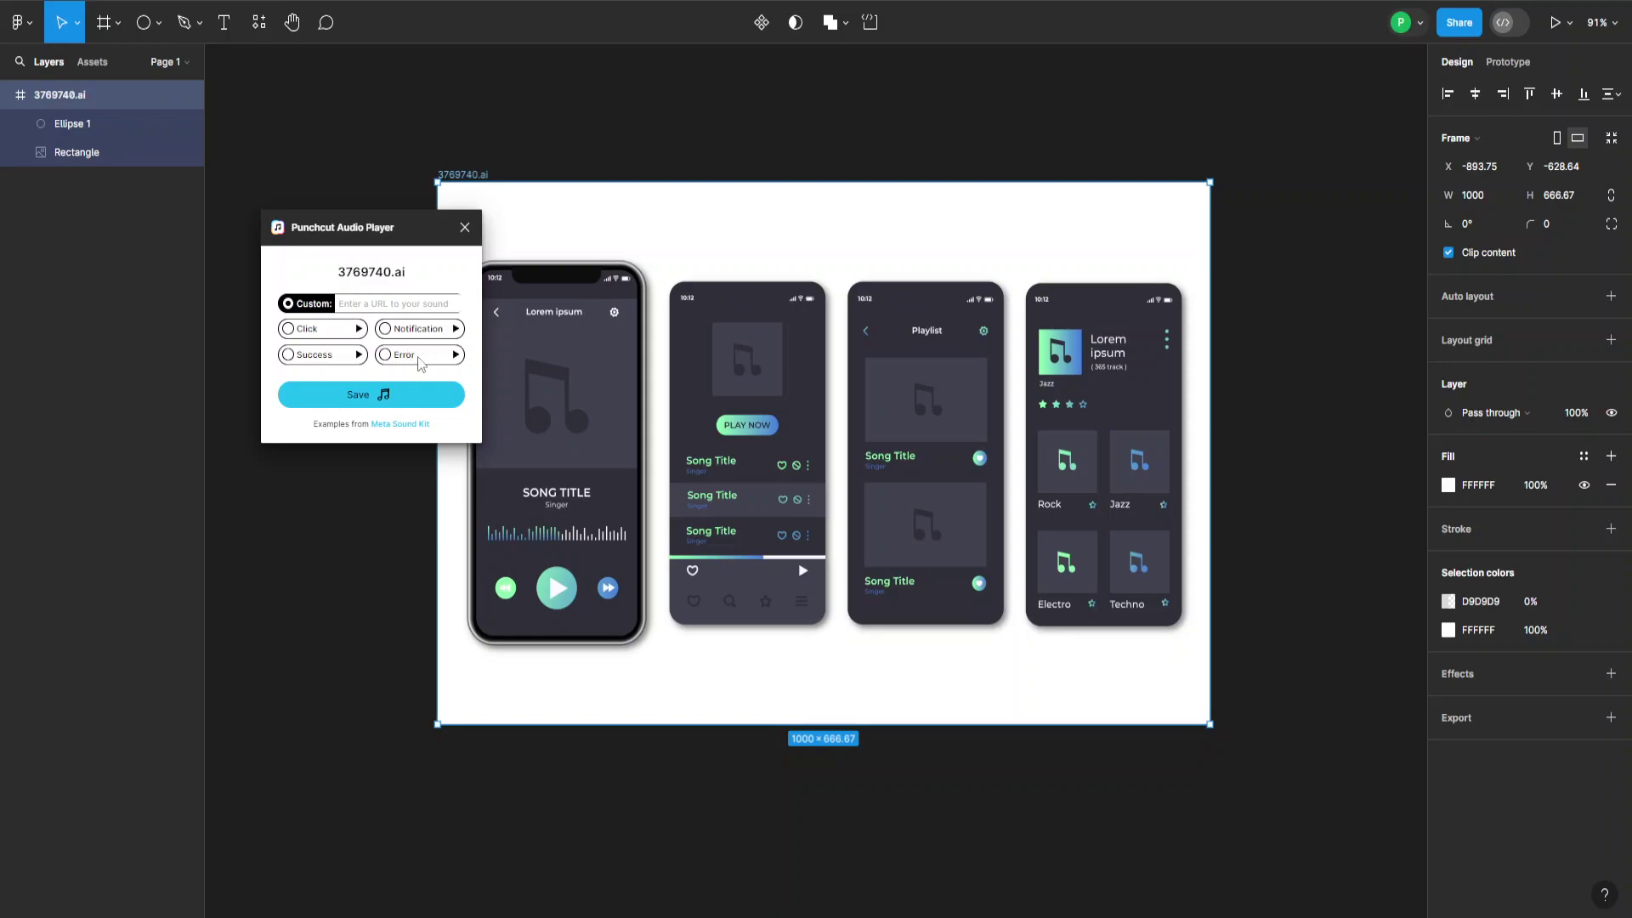
pyautogui.click(288, 335)
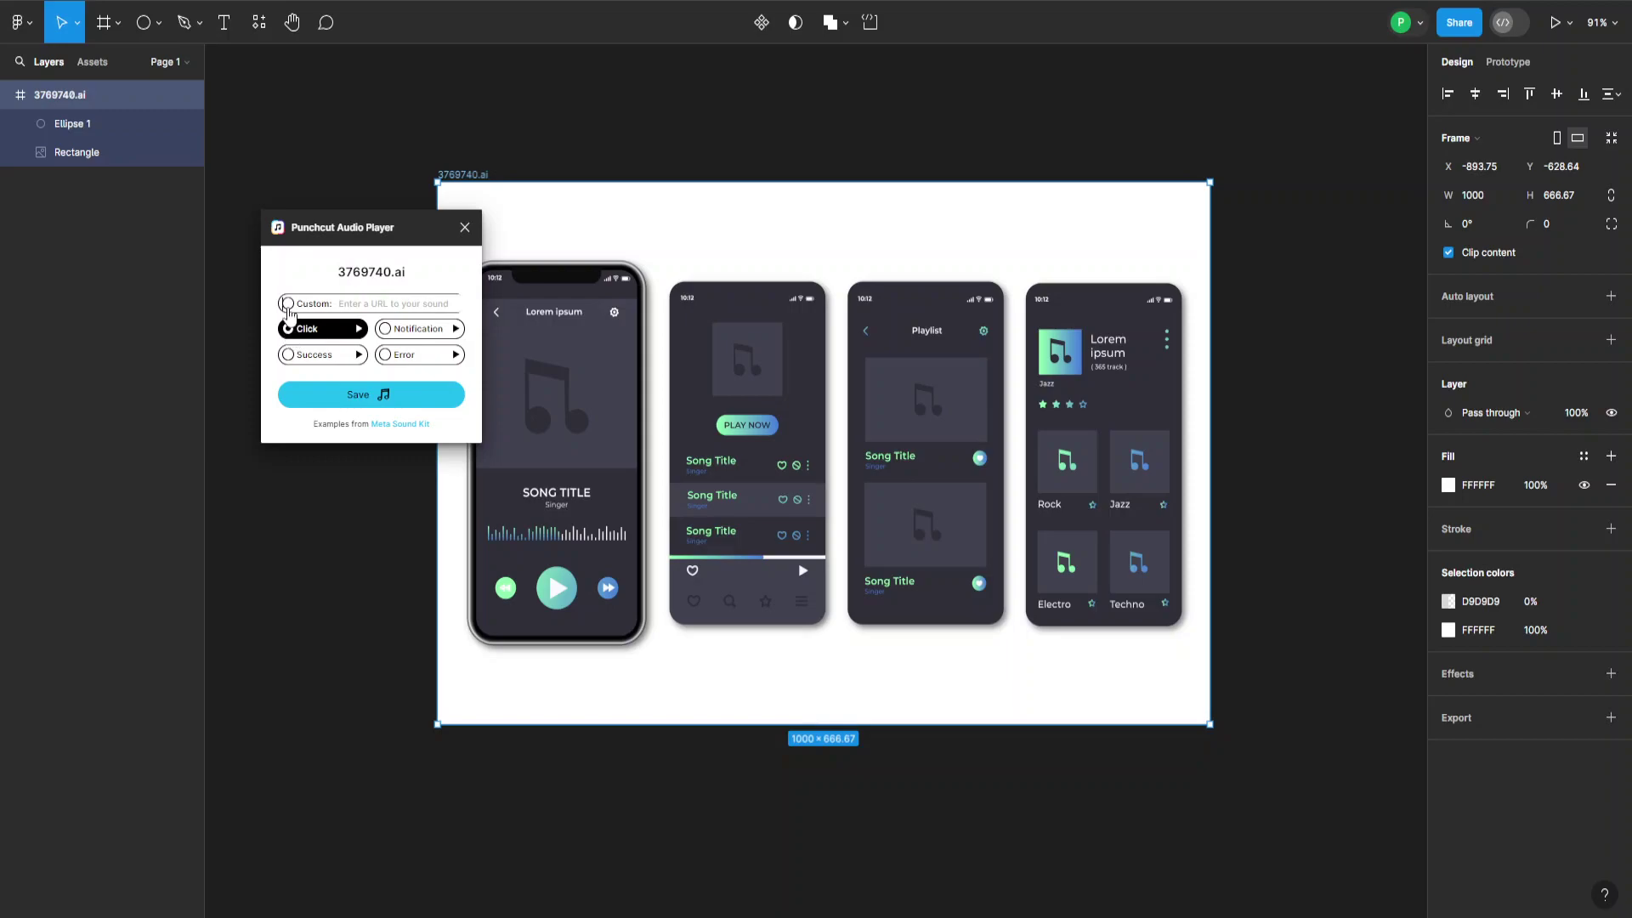
pyautogui.click(290, 309)
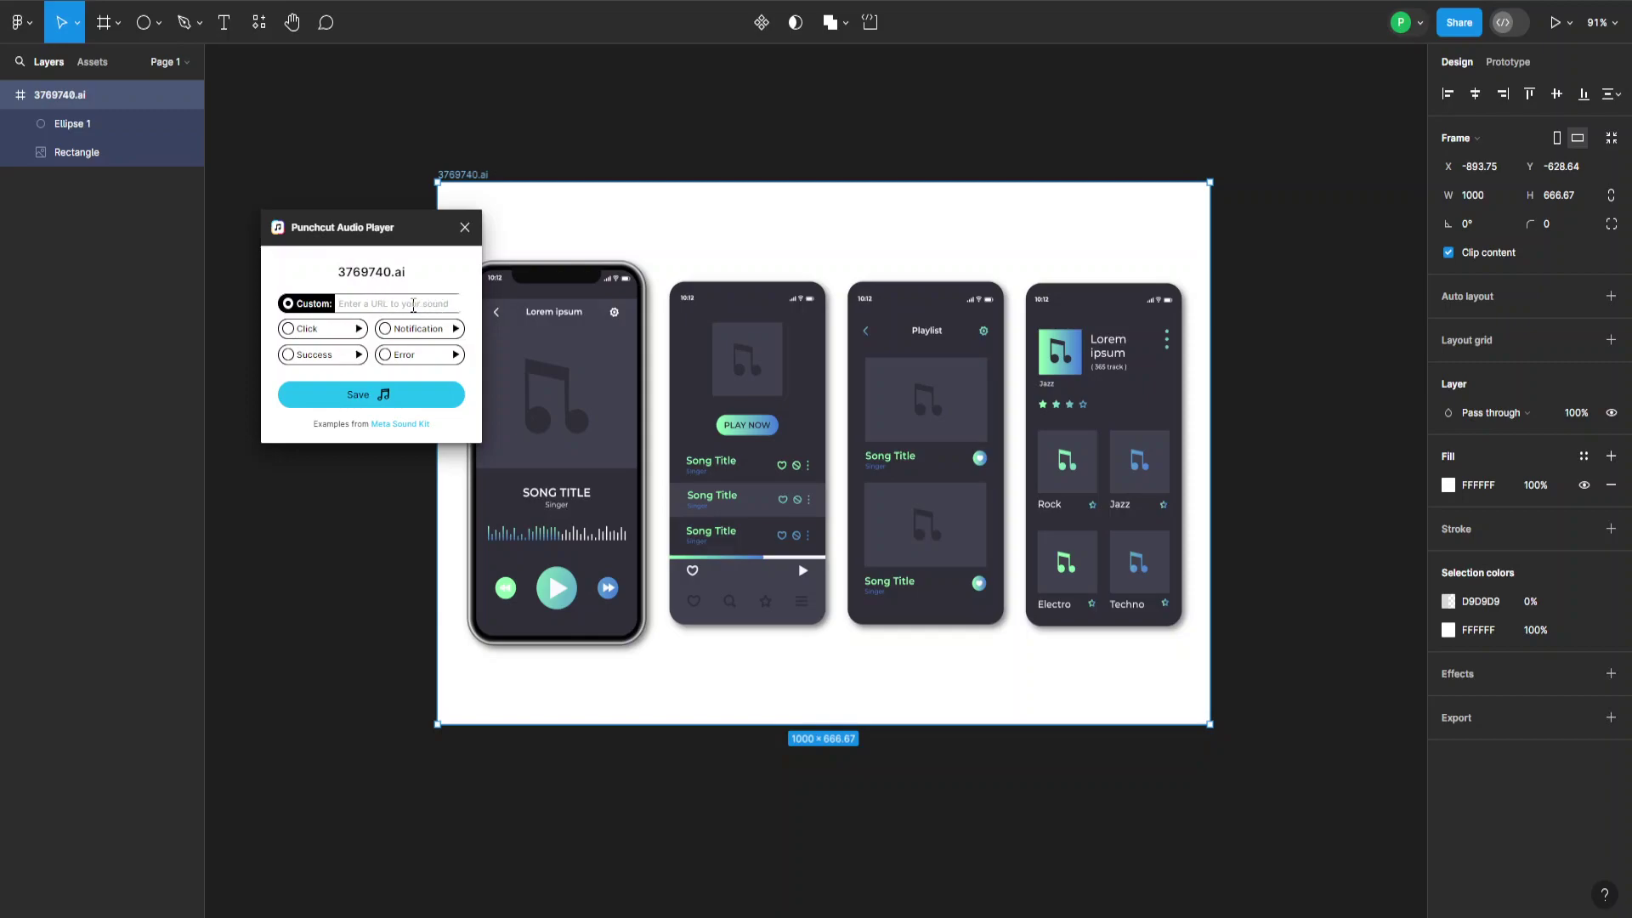
pyautogui.click(370, 305)
pyautogui.click(289, 332)
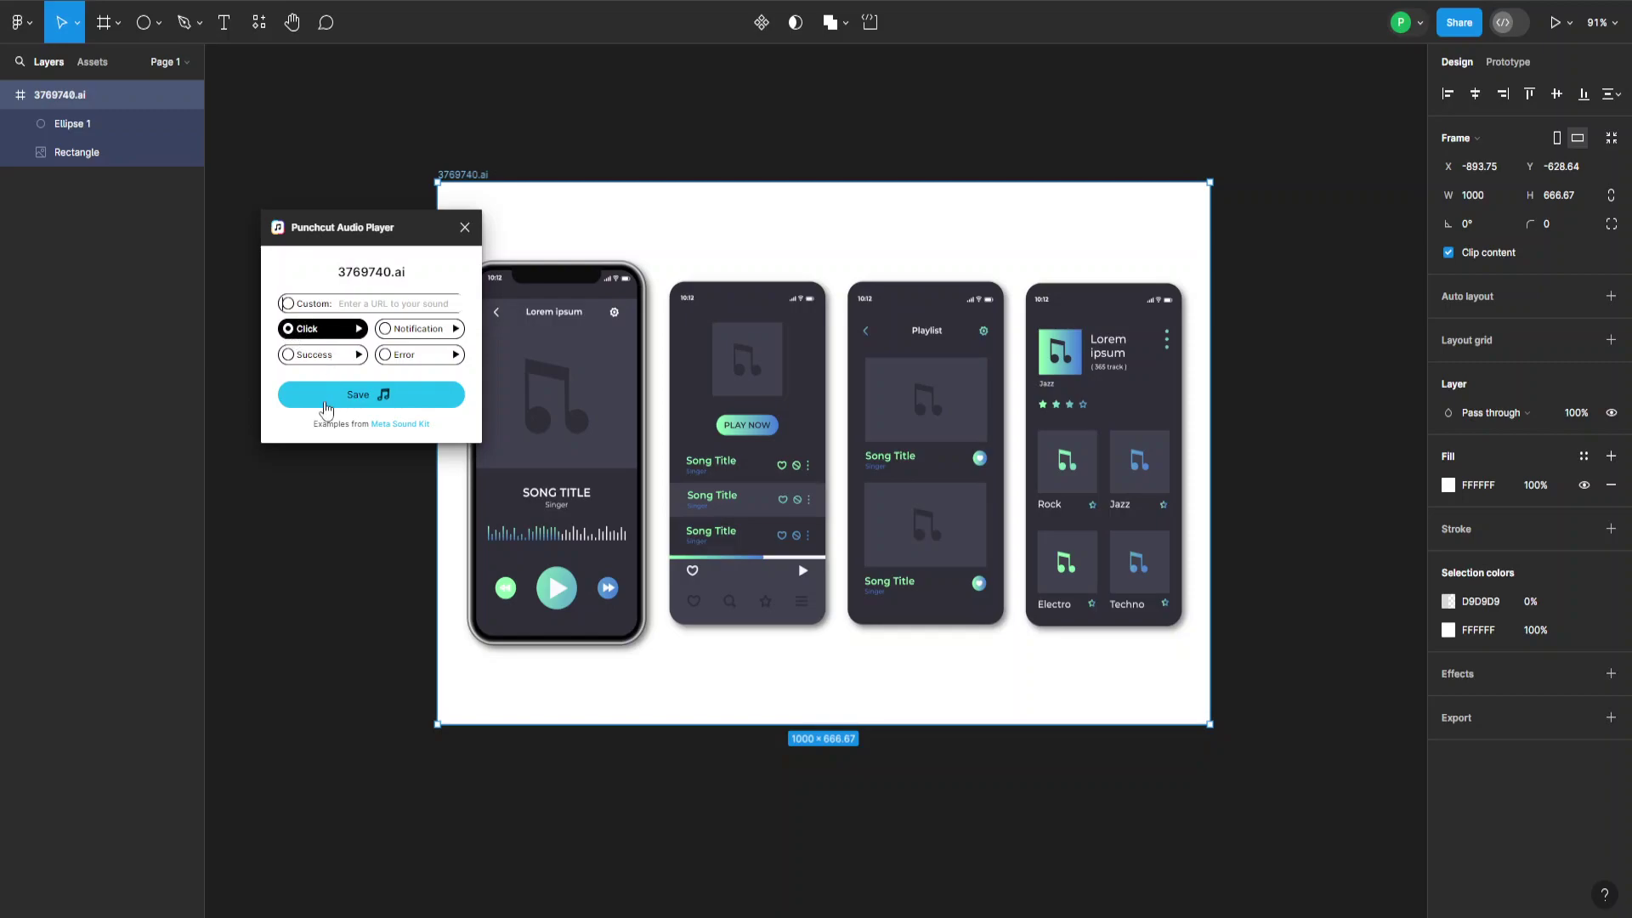
# Save the Click sound to the frame, preview it, and close the plugin.
pyautogui.click(352, 408)
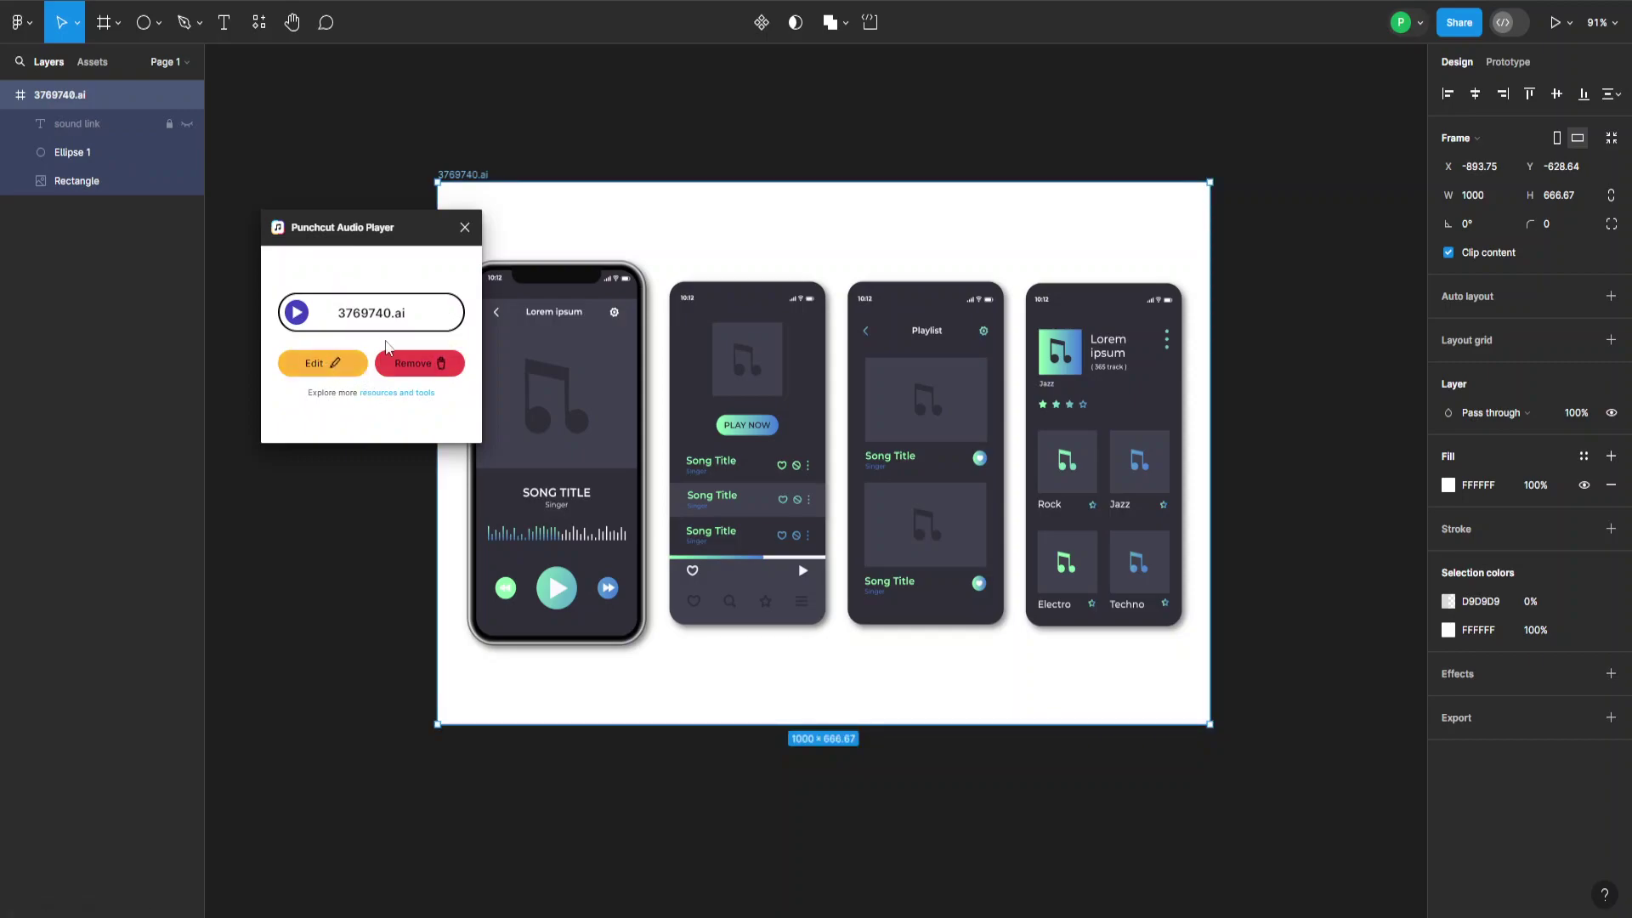
pyautogui.click(298, 315)
pyautogui.click(465, 227)
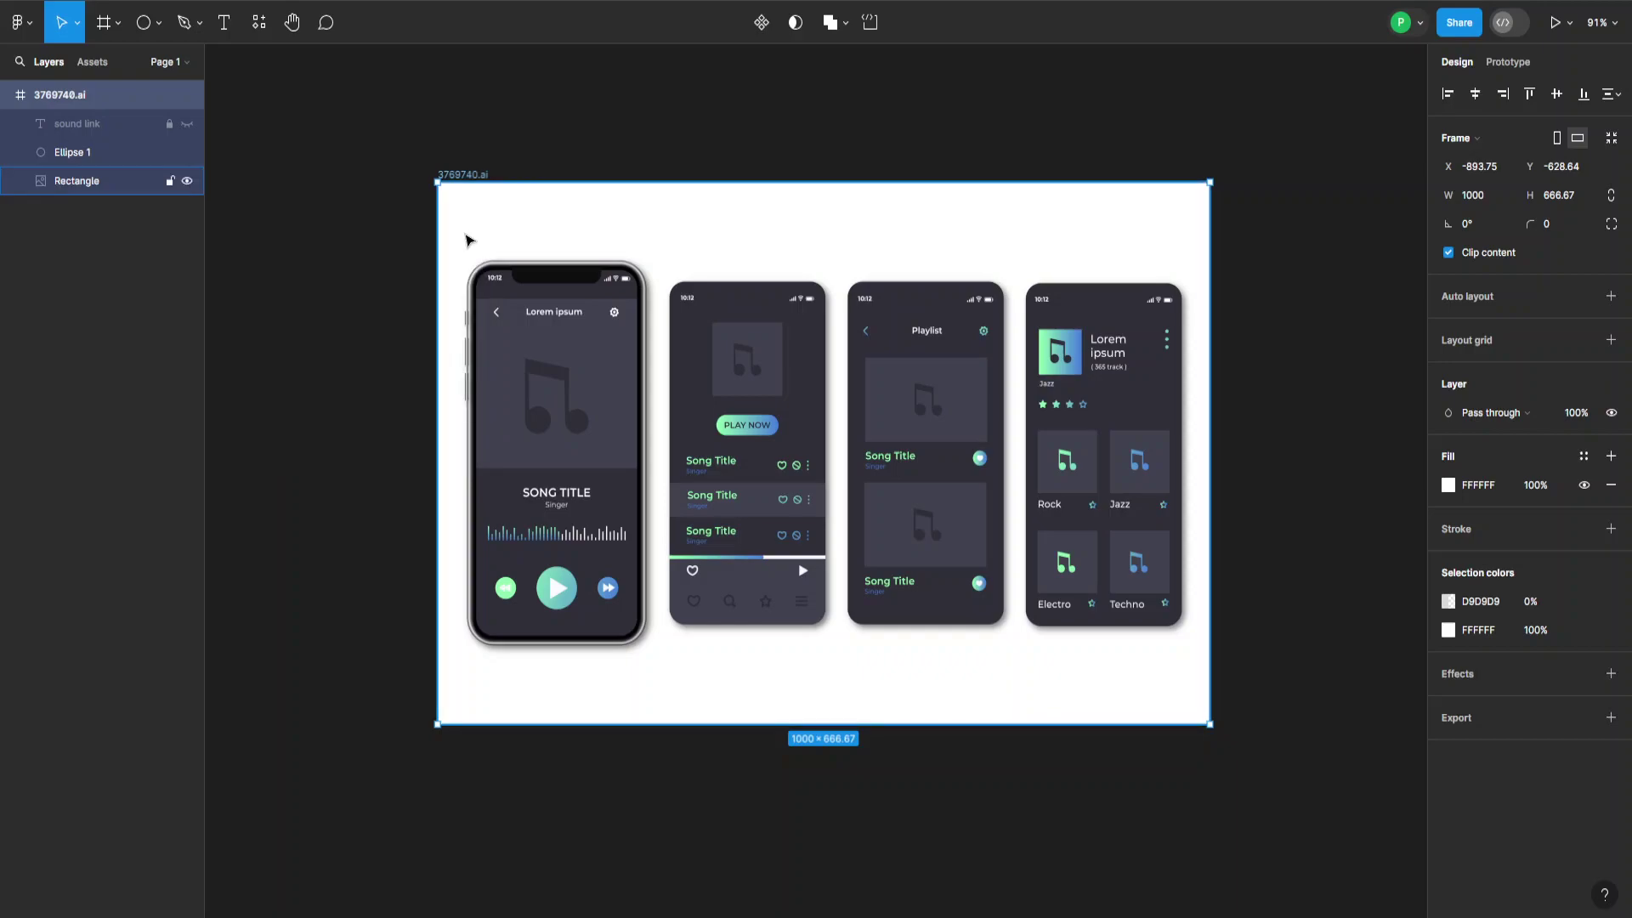